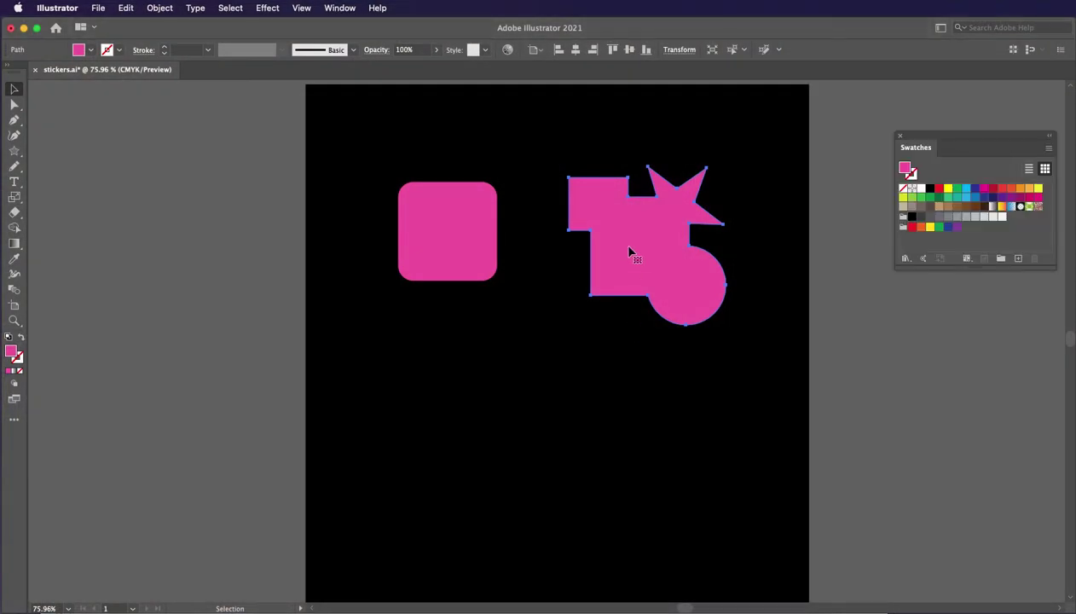
# Step: Recolor a copy of the merged pink shape green, send it behind the pink one, and scale it up slightly from its centre
pyautogui.moveTo(632, 249); pyautogui.dragTo(641, 272)
pyautogui.hotkey('ctrl', 'z')
pyautogui.press('a')
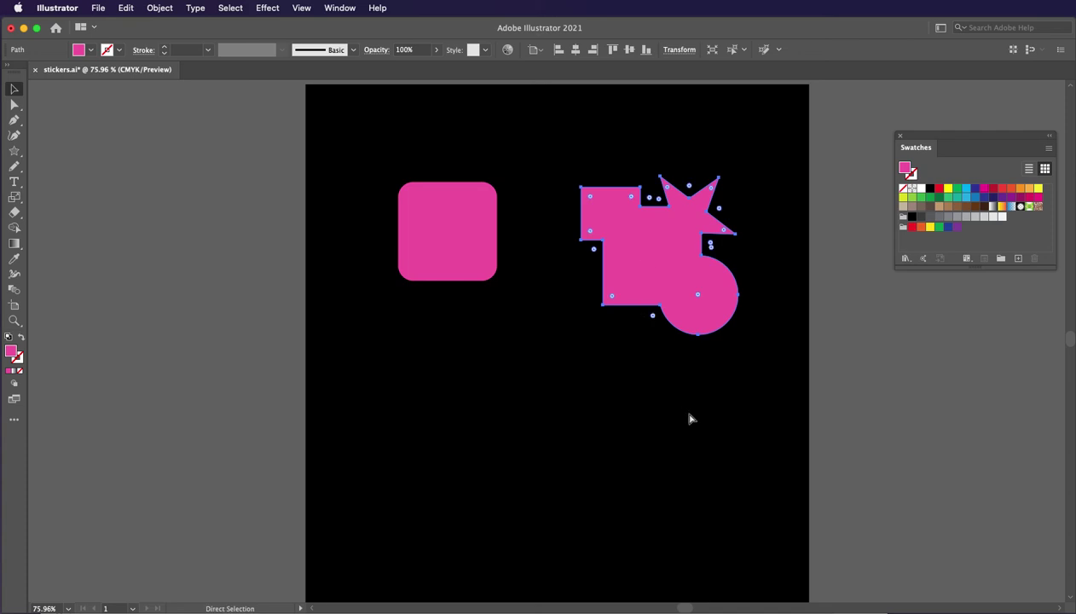
pyautogui.press('v')
pyautogui.click(956, 188)
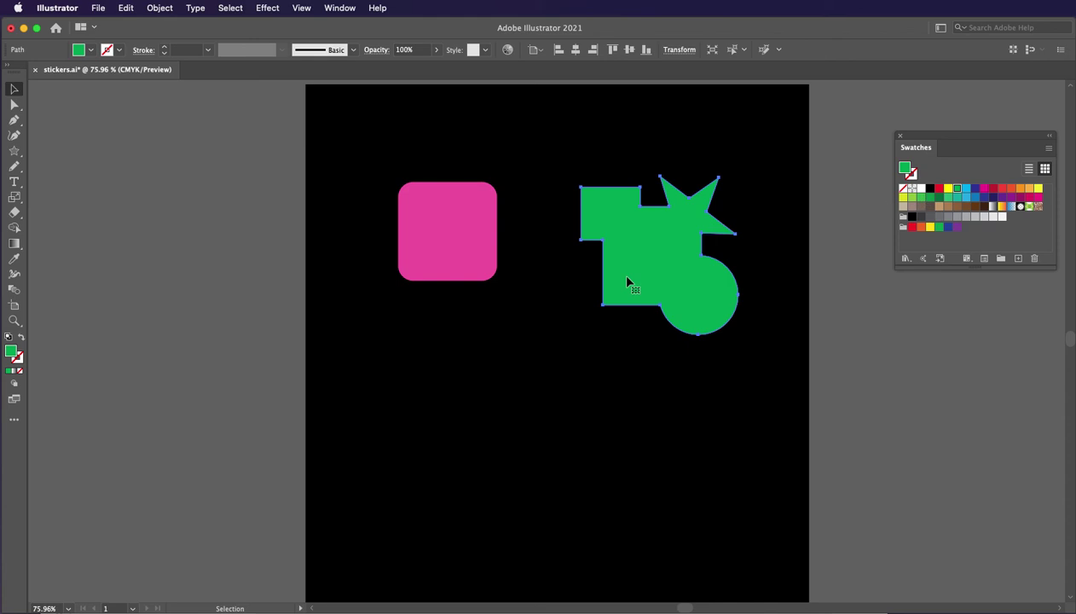
pyautogui.press('super')
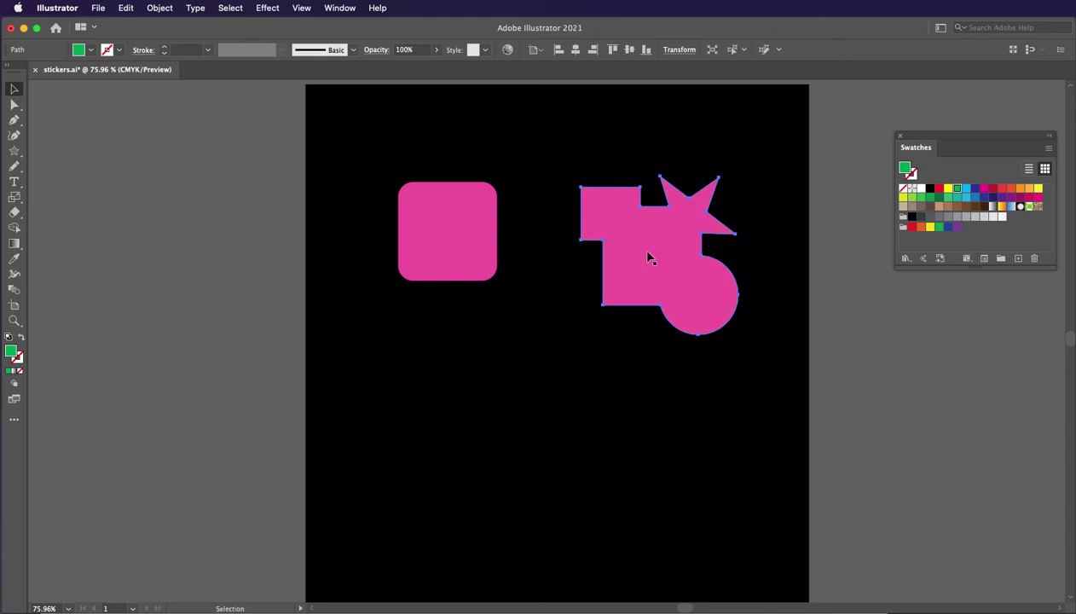
pyautogui.click(15, 197)
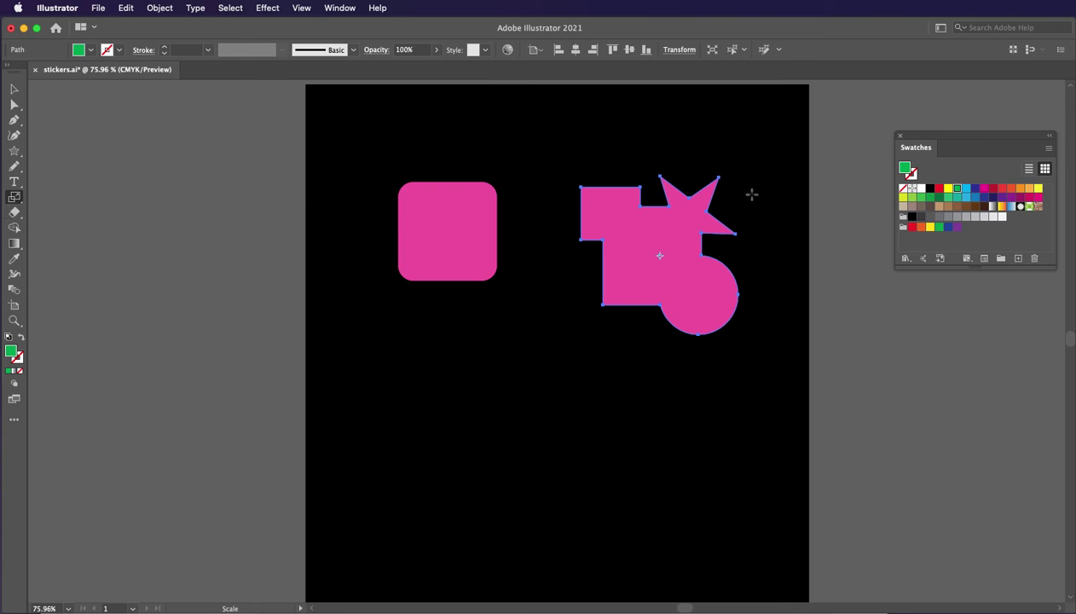
pyautogui.moveTo(751, 195); pyautogui.dragTo(768, 183)
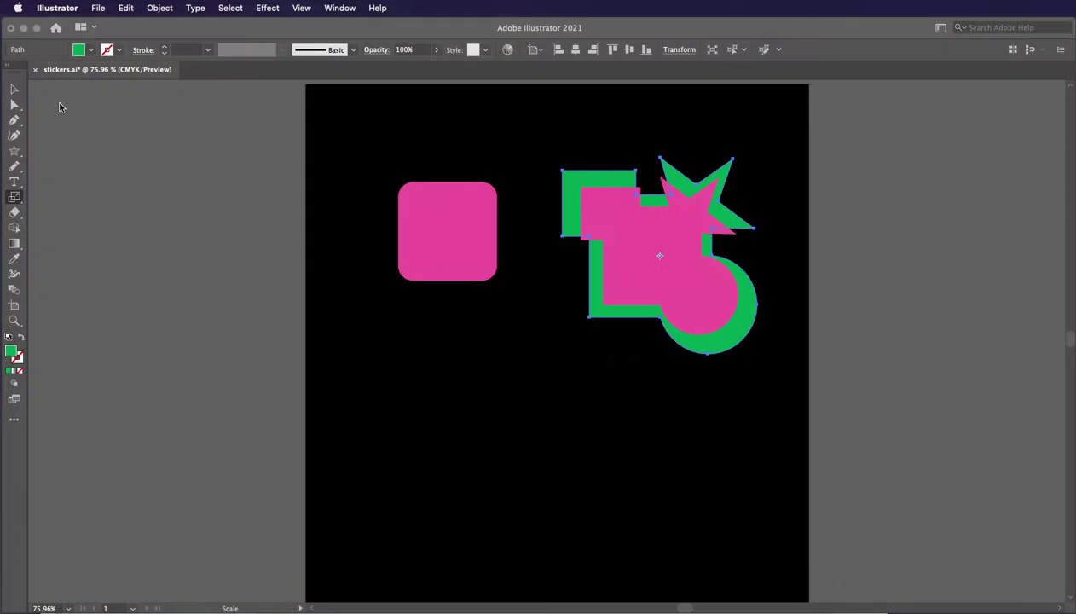
# Step: Delete the enlarged green copy and move the merged pink shape slightly up and to the left on the artboard
pyautogui.click(18, 90)
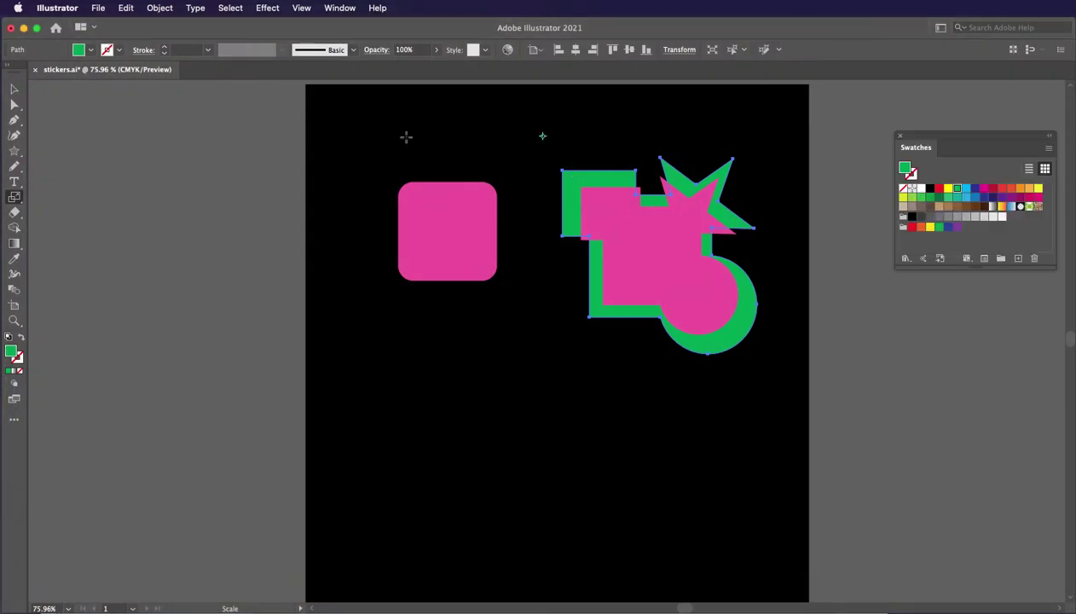
pyautogui.click(16, 90)
pyautogui.click(588, 153)
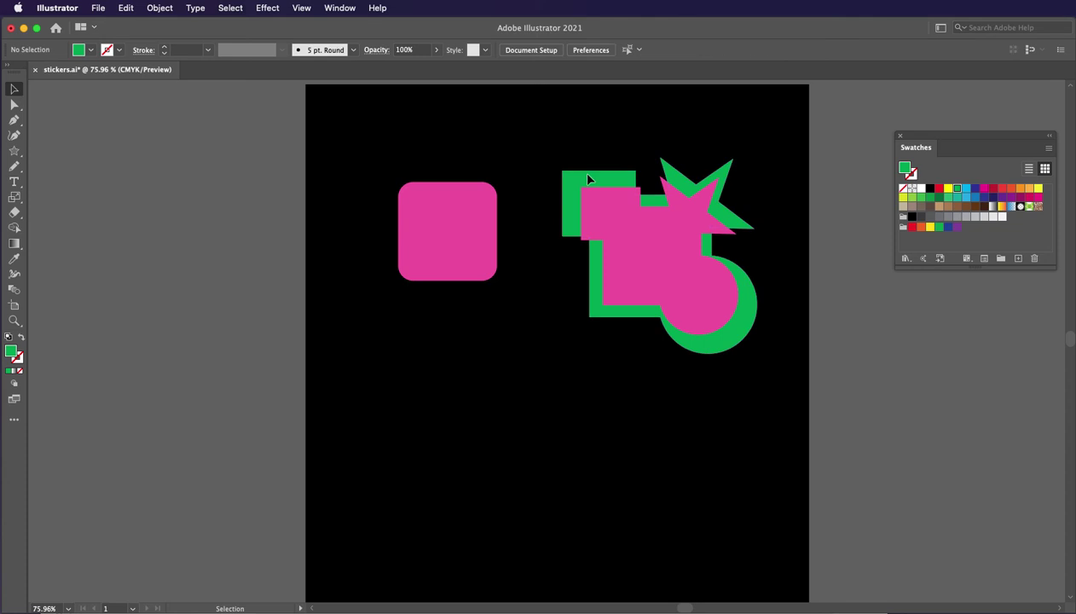
pyautogui.click(573, 176)
pyautogui.press('Delete')
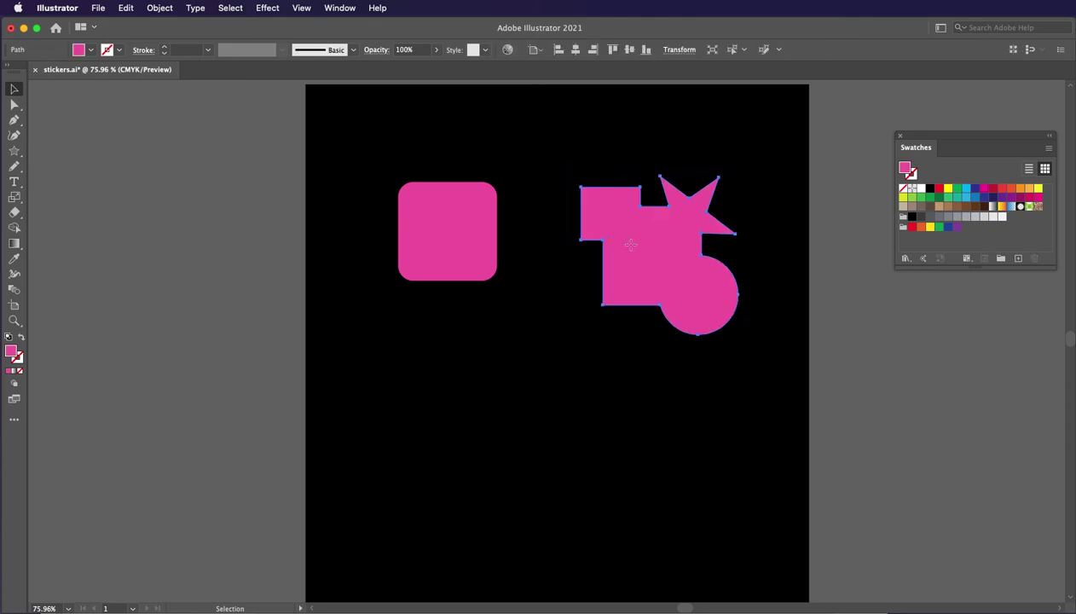
pyautogui.moveTo(635, 258); pyautogui.dragTo(616, 238)
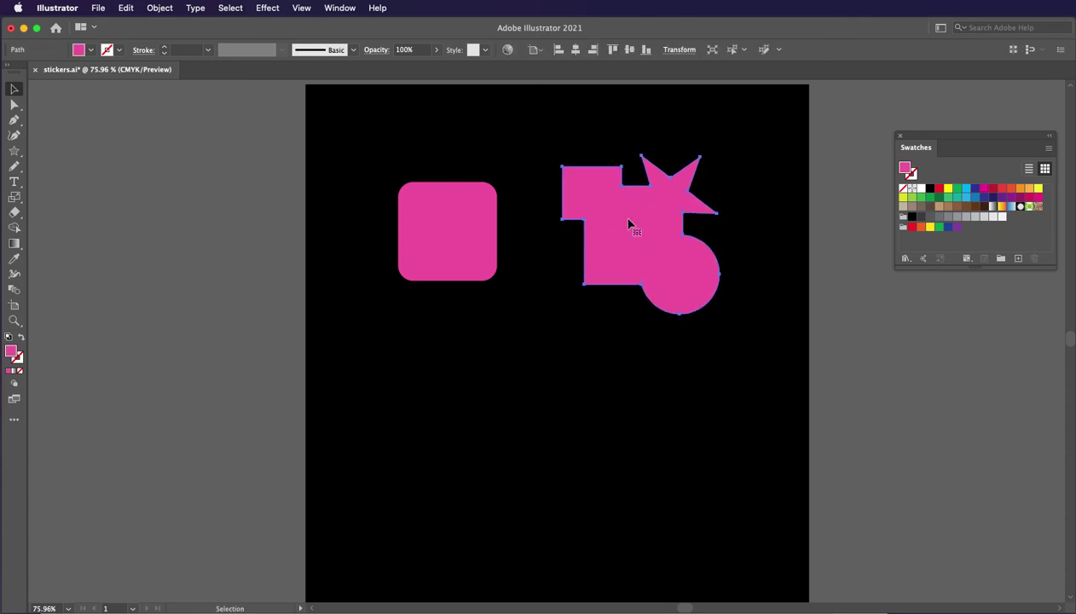
# Step: Open the Offset Path settings for the merged pink shape
pyautogui.click(160, 8)
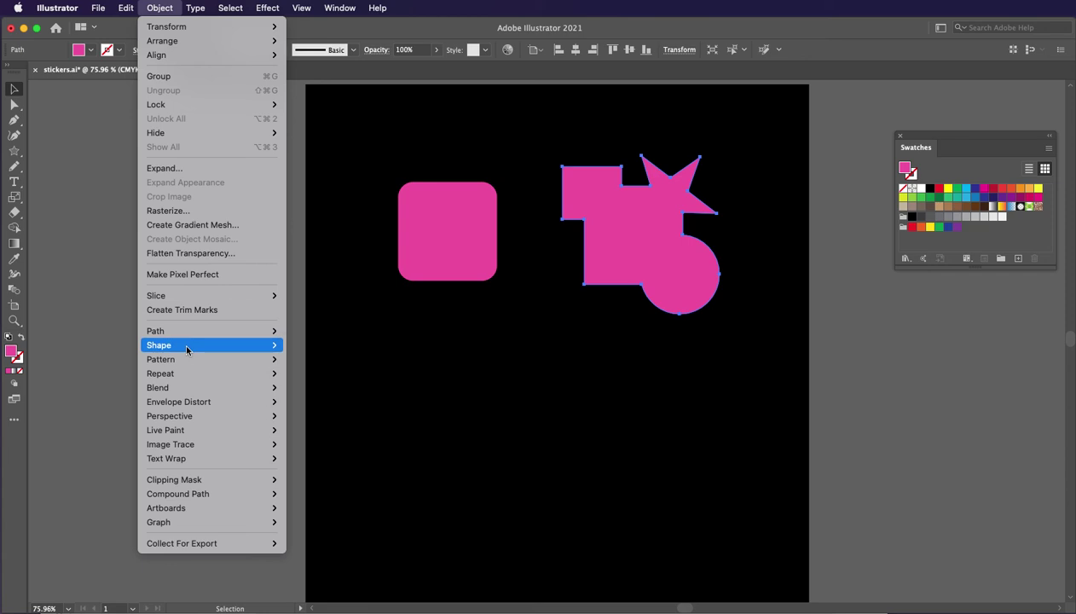
pyautogui.moveTo(182, 335)
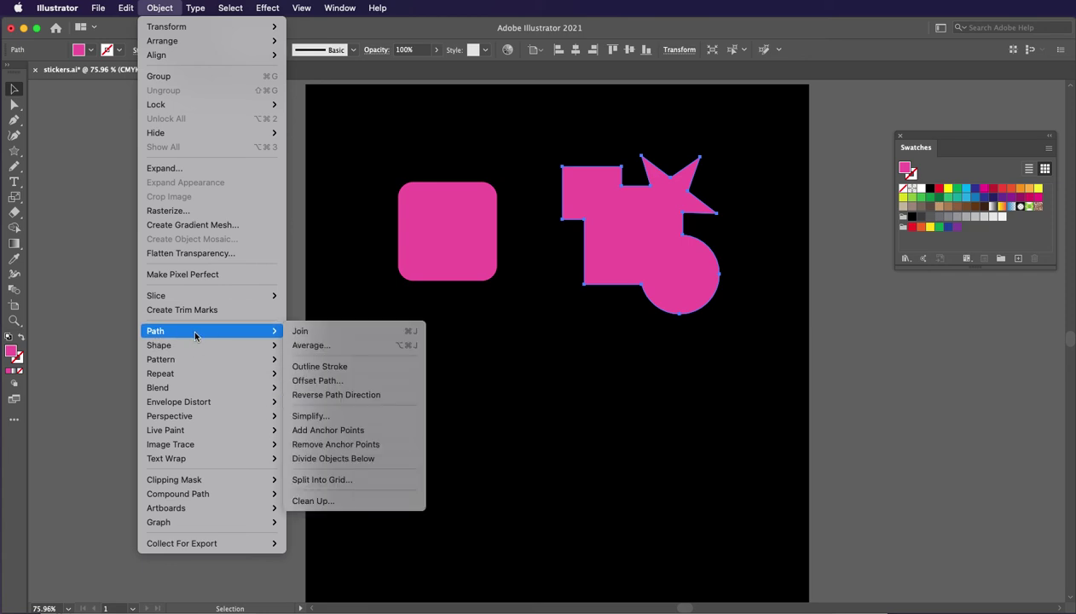
pyautogui.click(361, 381)
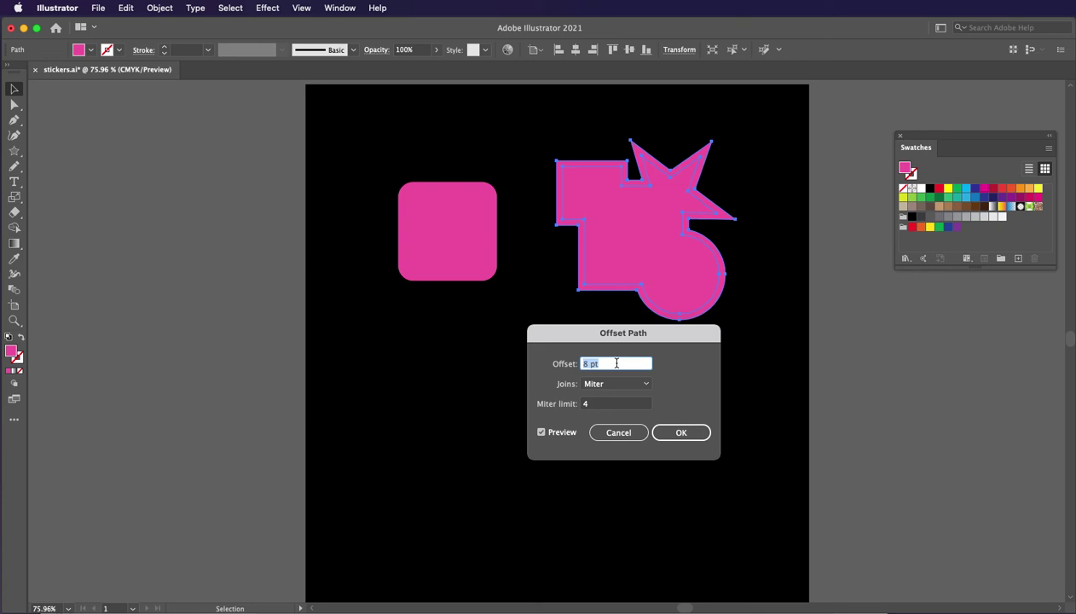
# Step: Preview different offsets around the merged shape, raising the value to 27 pt and lowering it to 5 pt
pyautogui.press('Up')
pyautogui.press('Up')
pyautogui.press('Up')
pyautogui.press('Up')
pyautogui.press('Up')
pyautogui.press('Up')
pyautogui.press('Up')
pyautogui.press('Up')
pyautogui.press('Up')
pyautogui.press('Up')
pyautogui.press('Up')
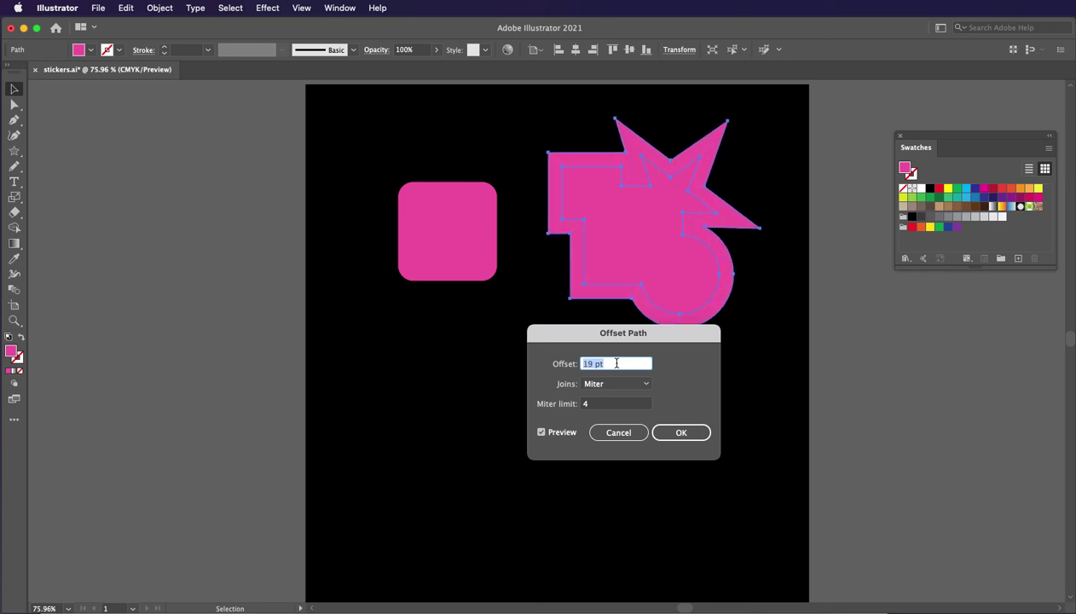
pyautogui.press('Up')
pyautogui.press('Up')
pyautogui.press('Up')
pyautogui.press('Up')
pyautogui.press('Up')
pyautogui.press('Up')
pyautogui.press('Up')
pyautogui.press('Up')
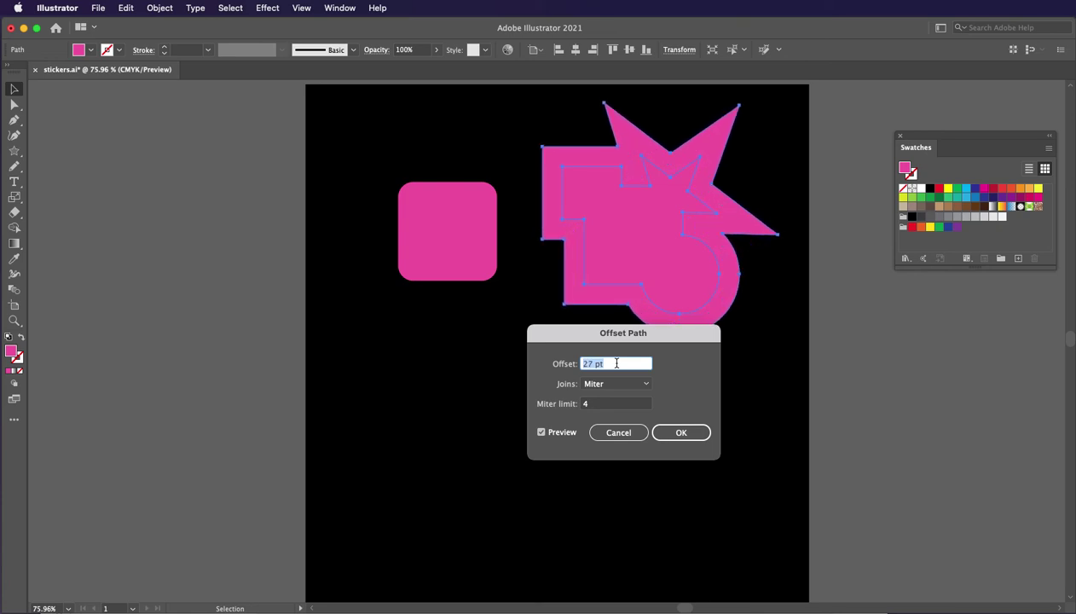
pyautogui.press('Down')
pyautogui.press('Down')
pyautogui.press('Down')
pyautogui.press('Down')
pyautogui.press('Down')
pyautogui.press('Down')
pyautogui.press('Down')
pyautogui.press('Down')
pyautogui.press('Down')
pyautogui.press('Down')
pyautogui.press('Down')
pyautogui.press('Down')
pyautogui.press('Down')
pyautogui.press('Down')
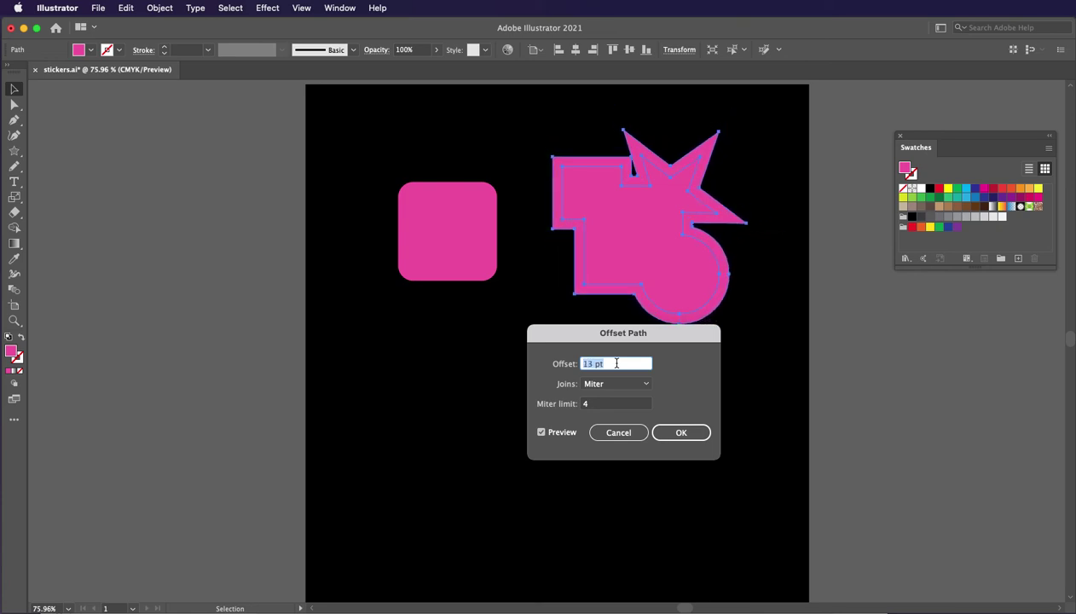
pyautogui.press('Down')
pyautogui.press('Down')
pyautogui.press('Down')
pyautogui.press('Down')
pyautogui.press('Down')
pyautogui.press('Down')
pyautogui.press('Down')
pyautogui.press('Down')
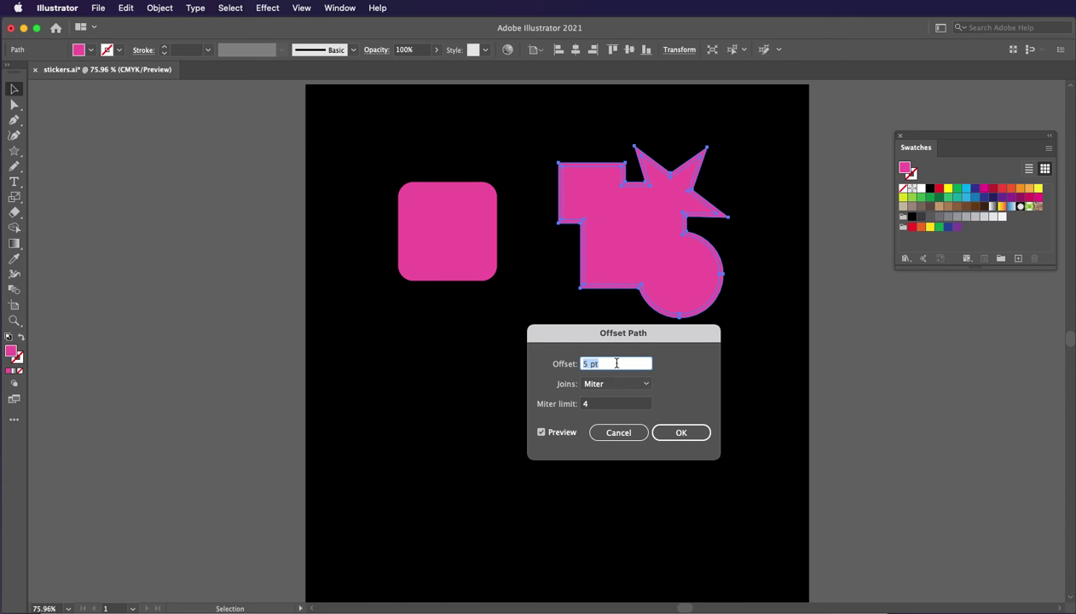
# Step: Offset the merged shape's path by 8 pt with miter joins and fill the resulting larger path with yellow
pyautogui.press('Up')
pyautogui.press('Up')
pyautogui.press('Up')
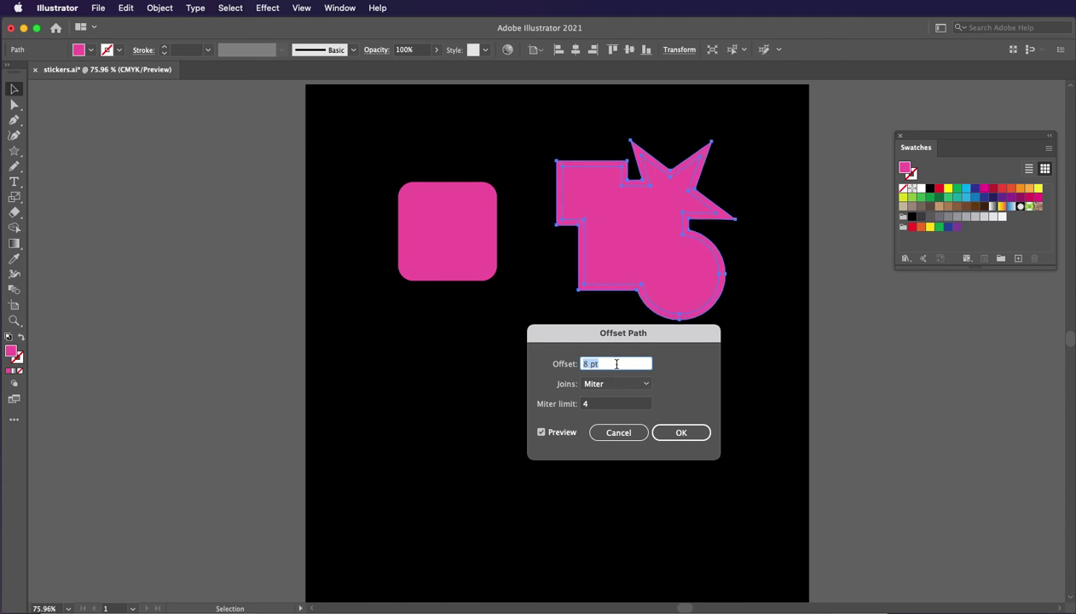
pyautogui.click(680, 433)
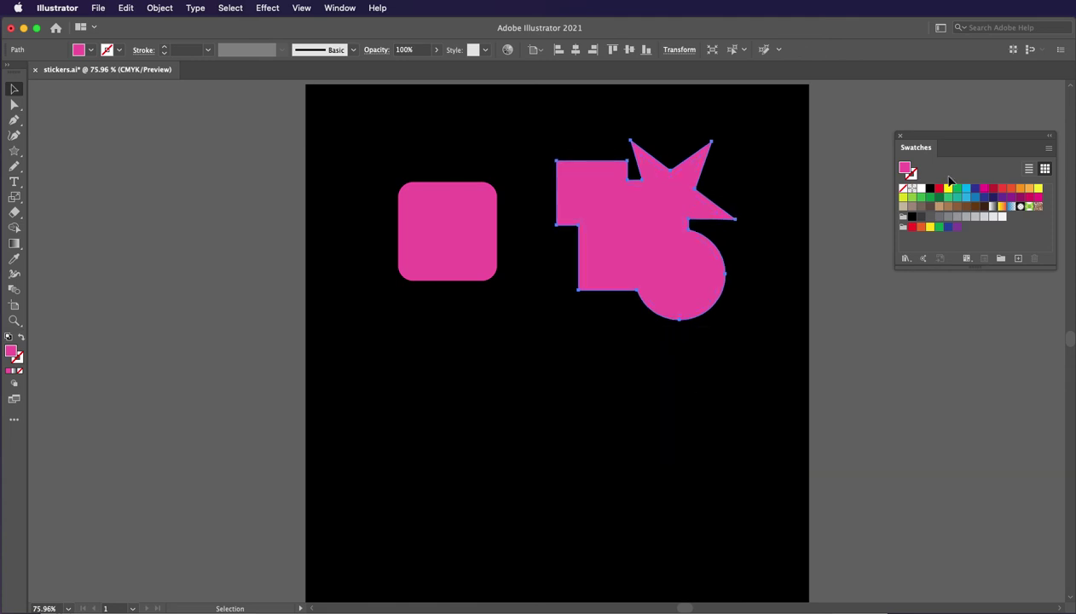
pyautogui.click(946, 188)
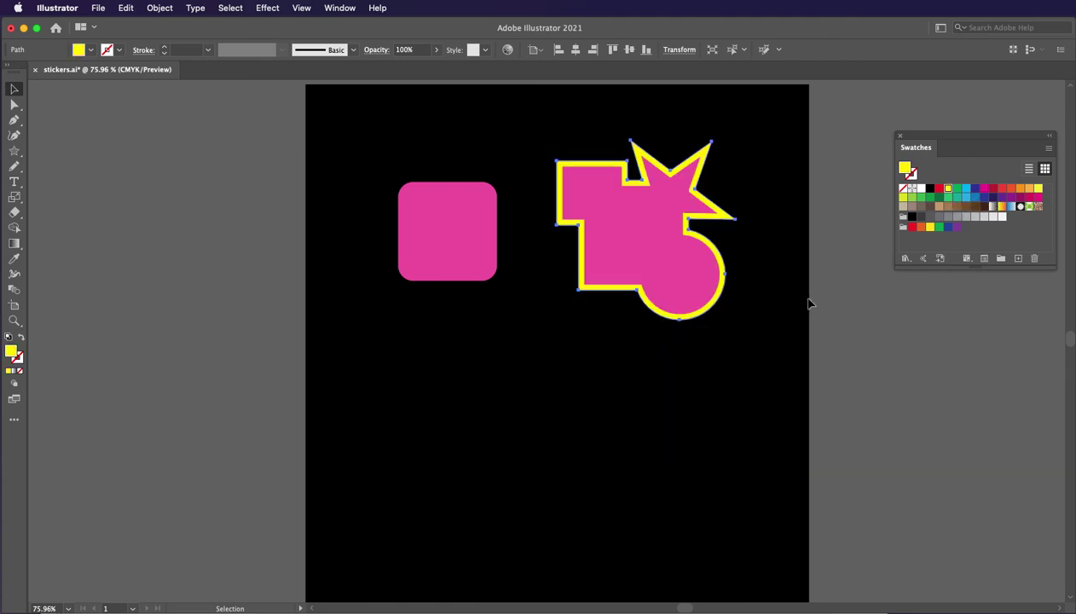
pyautogui.click(761, 299)
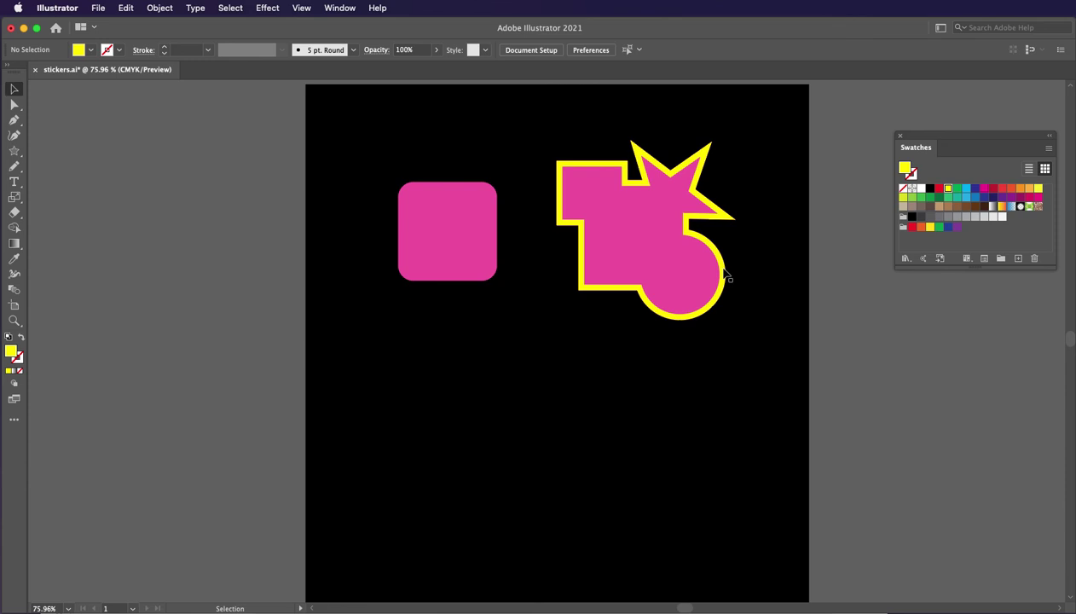
# Step: Try moving the yellow offset path away from the pink shape, undo the move, and deselect it
pyautogui.moveTo(724, 275); pyautogui.dragTo(812, 342)
pyautogui.press('super+z')
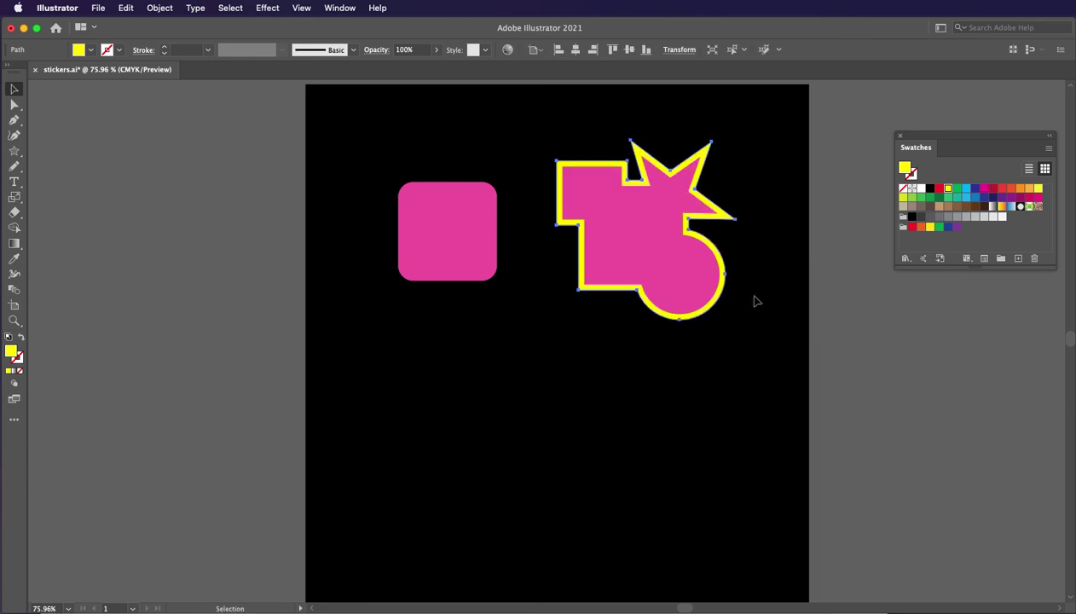
pyautogui.click(725, 177)
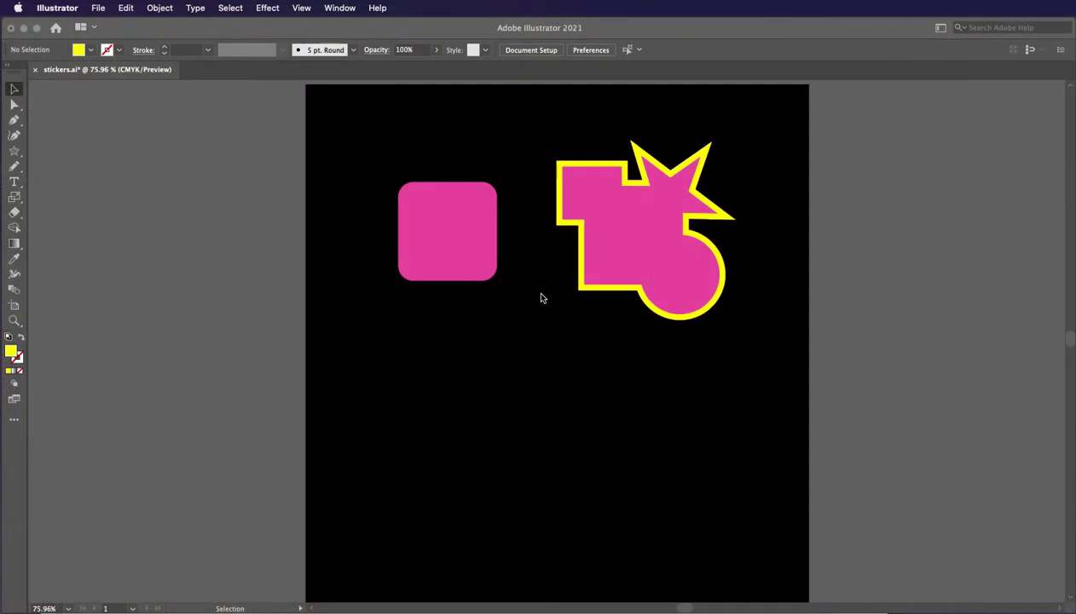
# Step: Swap the fill and stroke of the yellow offset path so it becomes an unfilled yellow outline, and deselect it
pyautogui.click(563, 135)
pyautogui.click(572, 167)
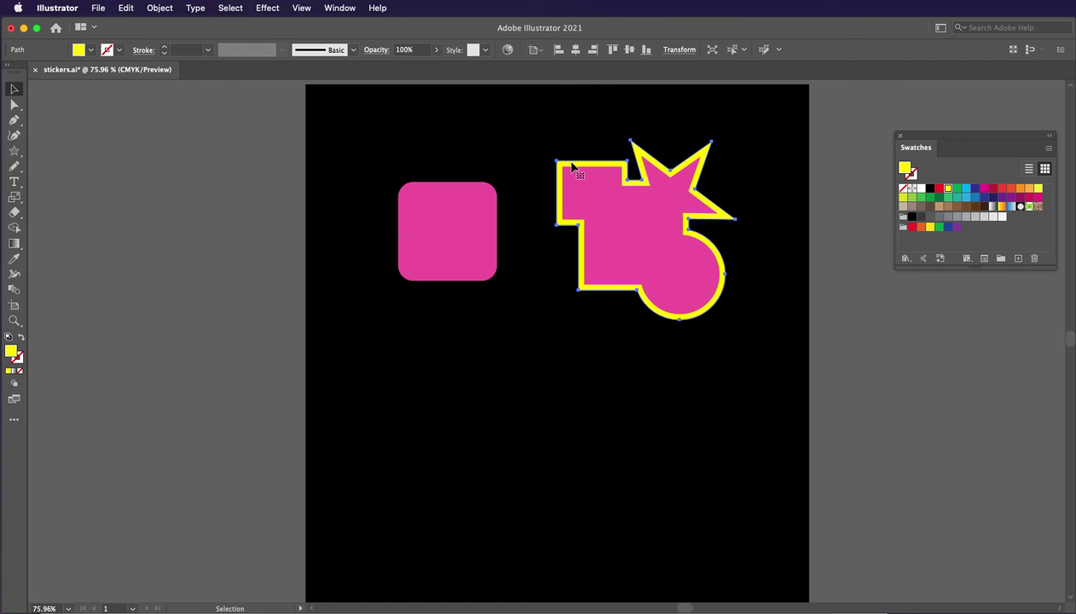
pyautogui.click(20, 338)
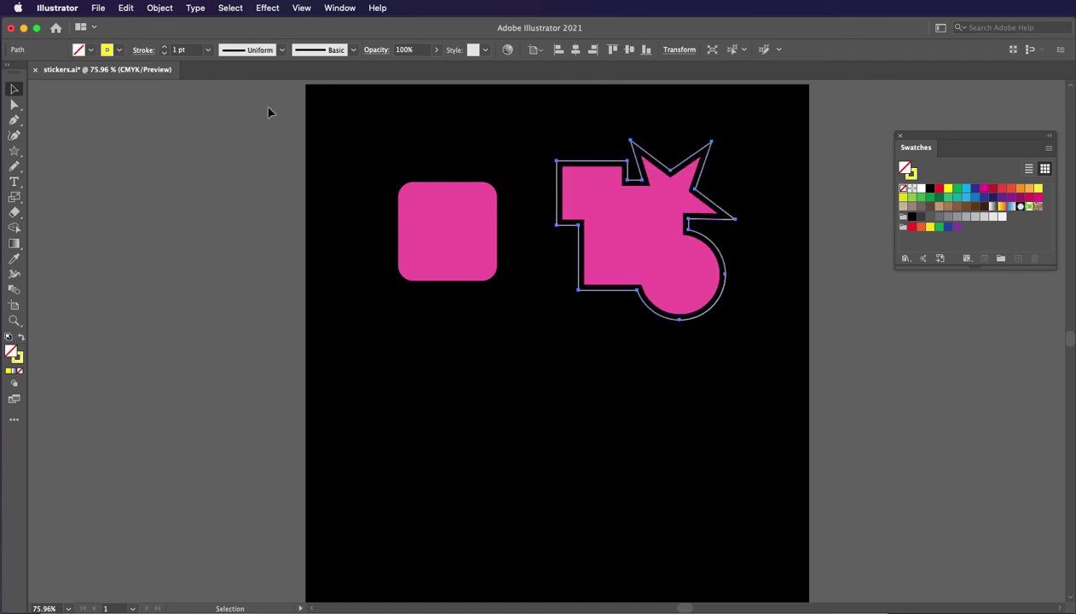
pyautogui.press('super+shift+a')
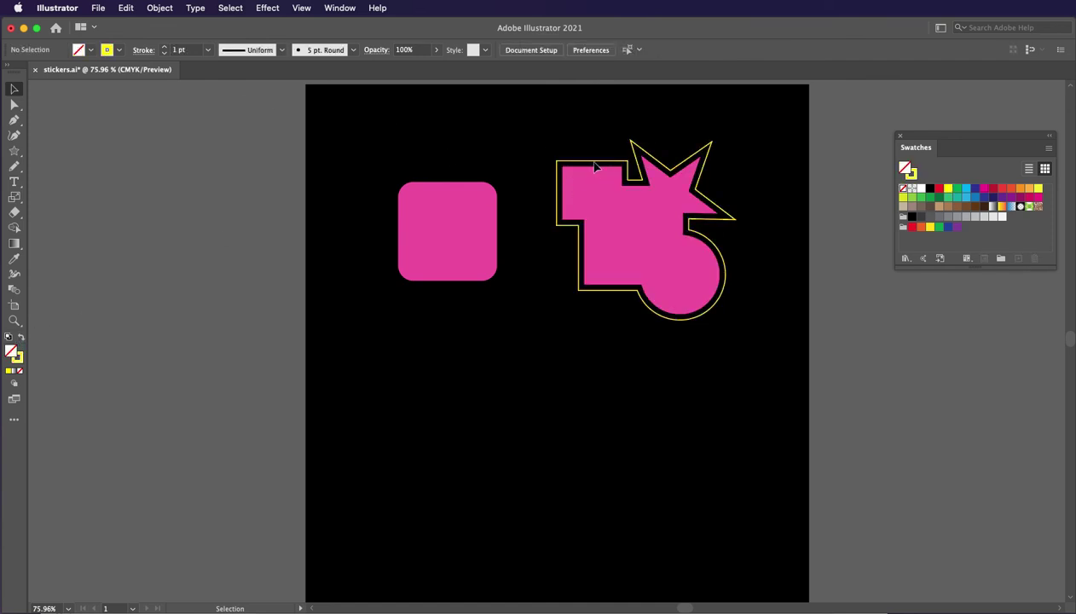
# Step: Create another path offset 8 pt outward from the yellow outline, using miter joins
pyautogui.click(596, 168)
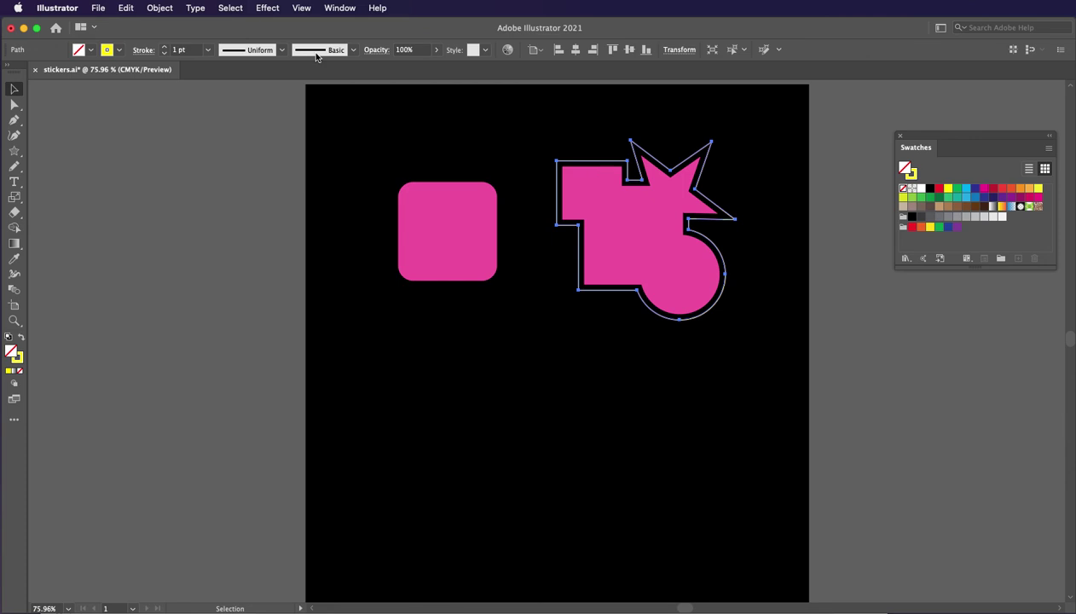
pyautogui.click(162, 8)
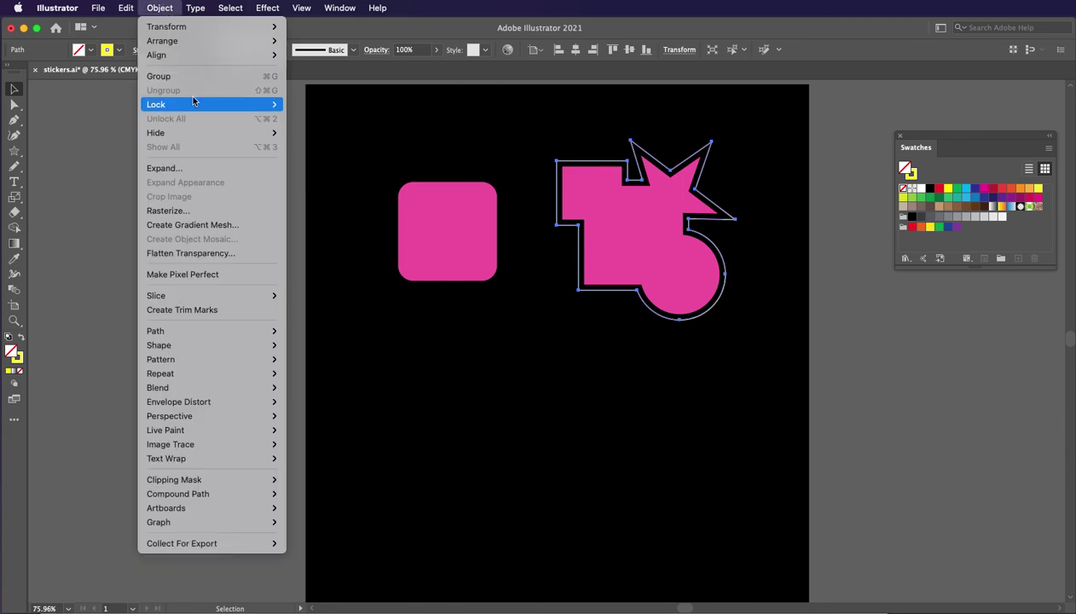
pyautogui.moveTo(231, 331)
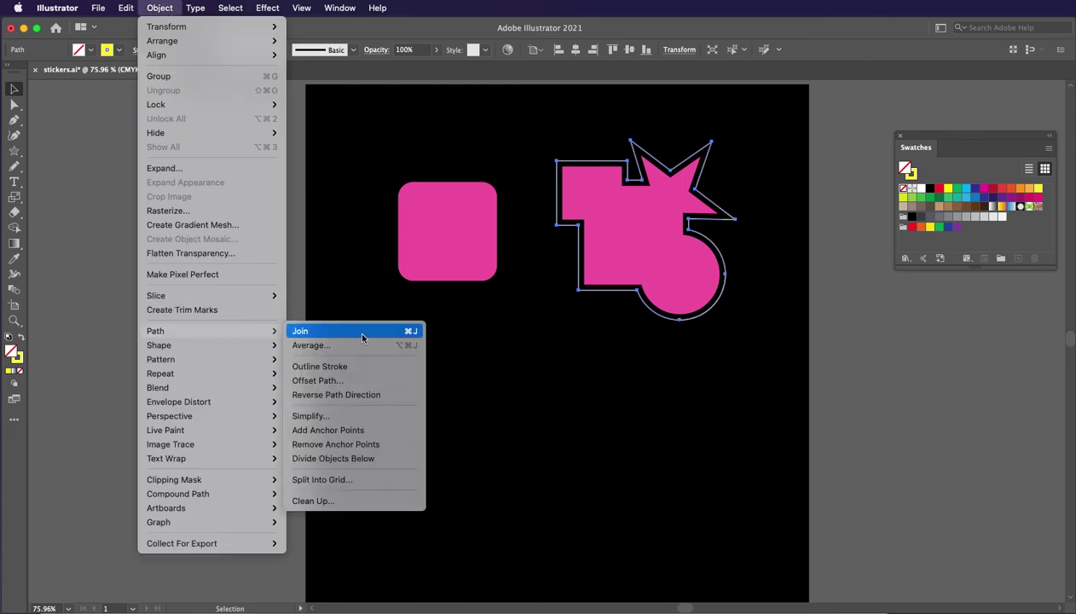
pyautogui.click(376, 378)
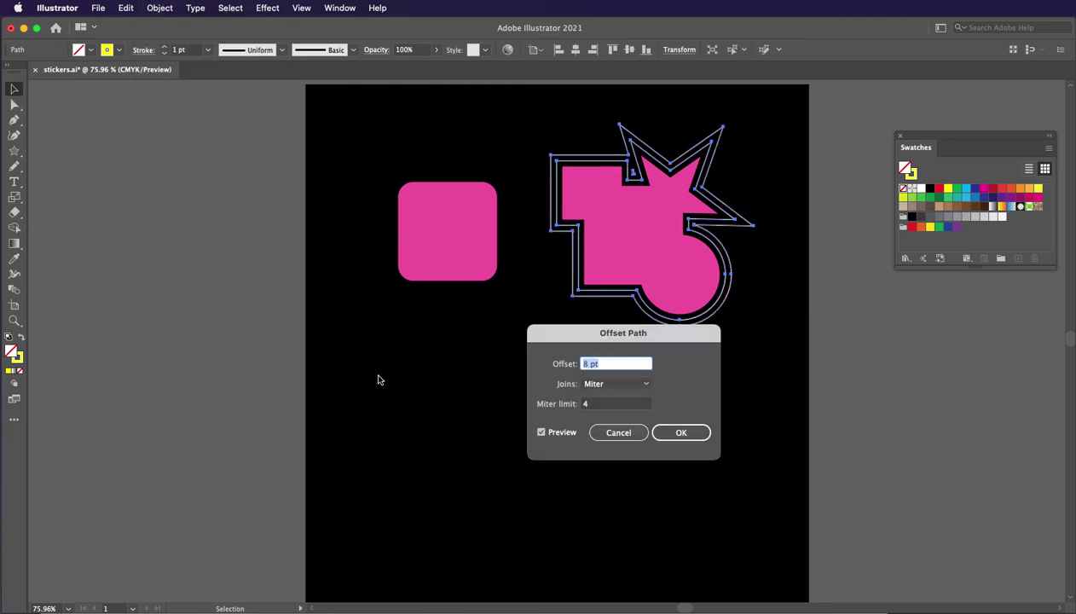
pyautogui.click(679, 433)
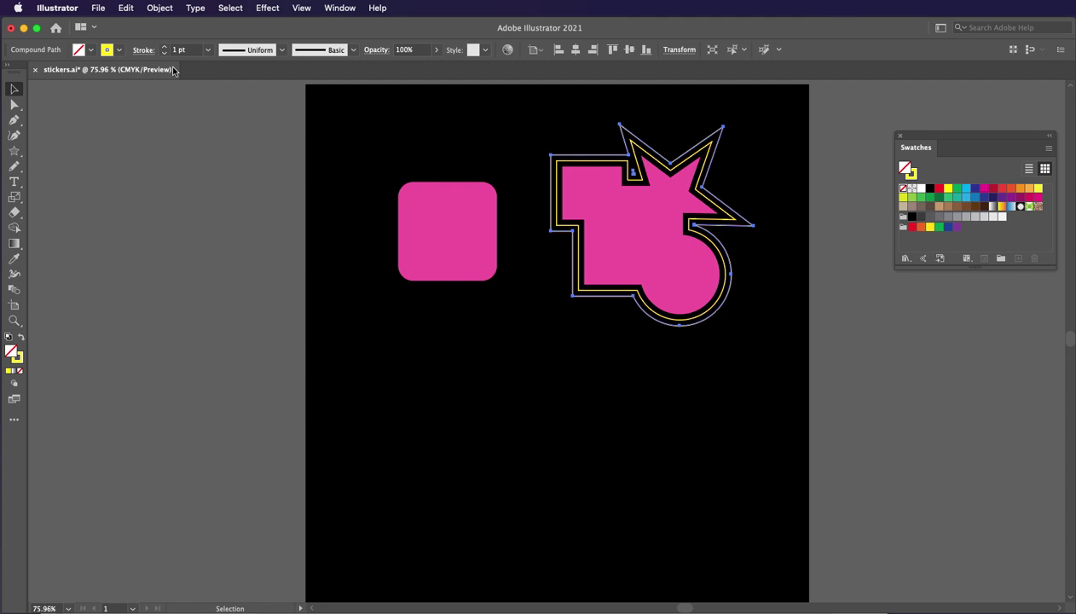
# Step: Offset the outermost yellow outline by a further 8 pt to add a third outline, and deselect it
pyautogui.click(150, 7)
pyautogui.moveTo(205, 332)
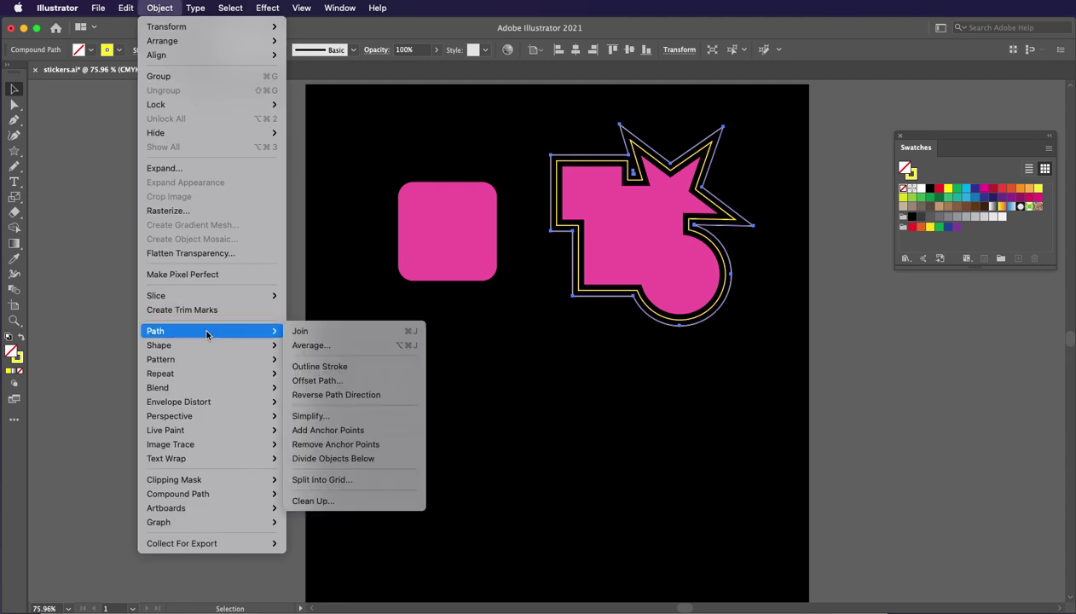
pyautogui.click(364, 380)
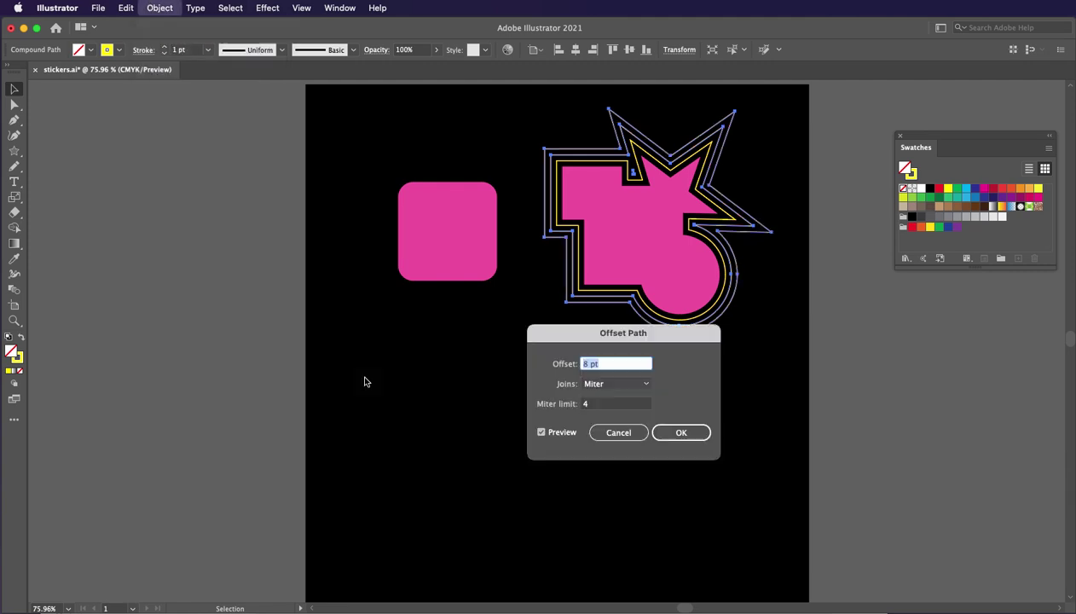
pyautogui.click(673, 434)
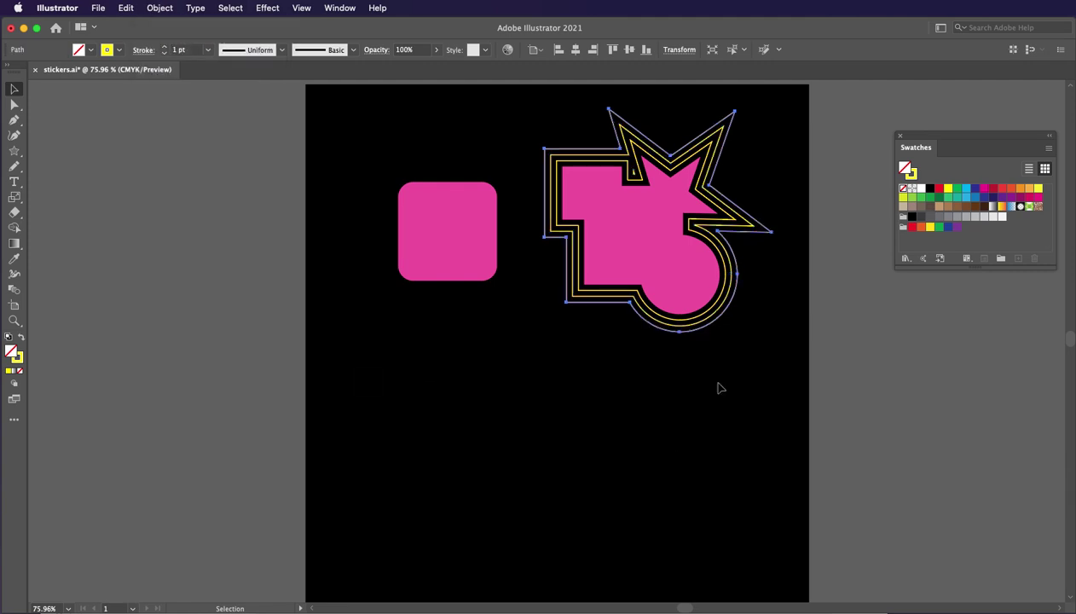
pyautogui.click(723, 375)
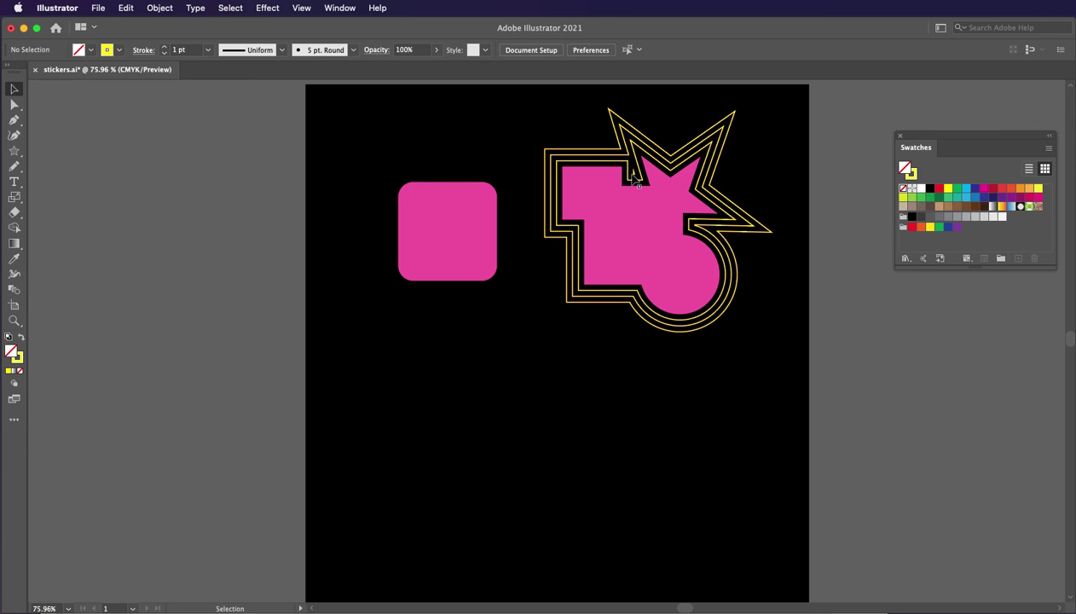
# Step: Move the pink rounded square slightly down and to the left on the artboard
pyautogui.moveTo(414, 259)
pyautogui.mouseDown()
pyautogui.moveTo(417, 297)
pyautogui.moveTo(404, 289)
pyautogui.moveTo(431, 264)
pyautogui.mouseUp()
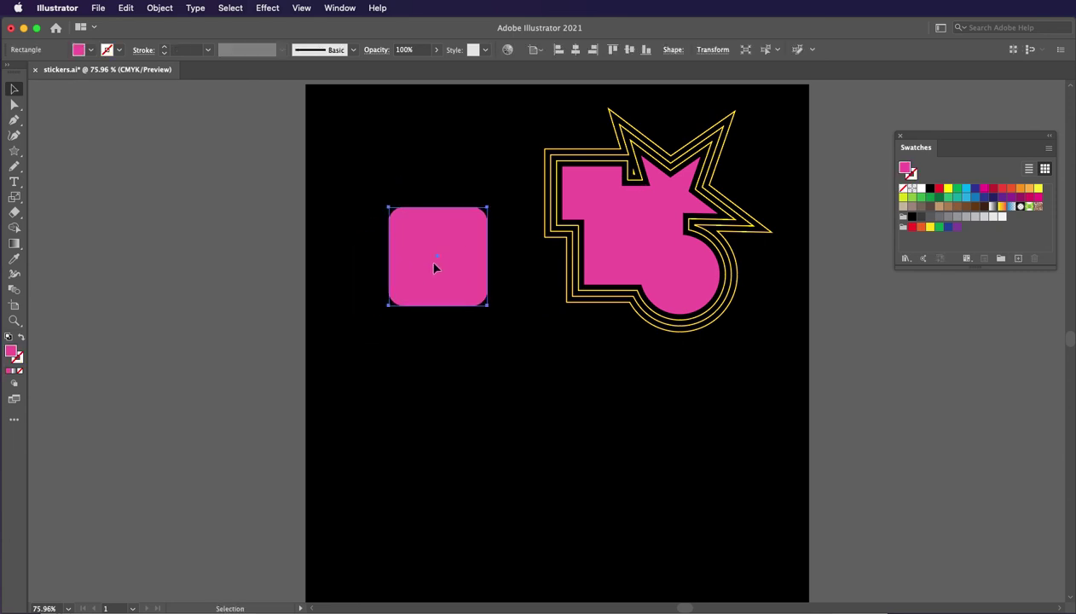
# Step: Create a path offset 24 pt outward from the pink rounded square, using miter joins with a miter limit of 4
pyautogui.click(162, 8)
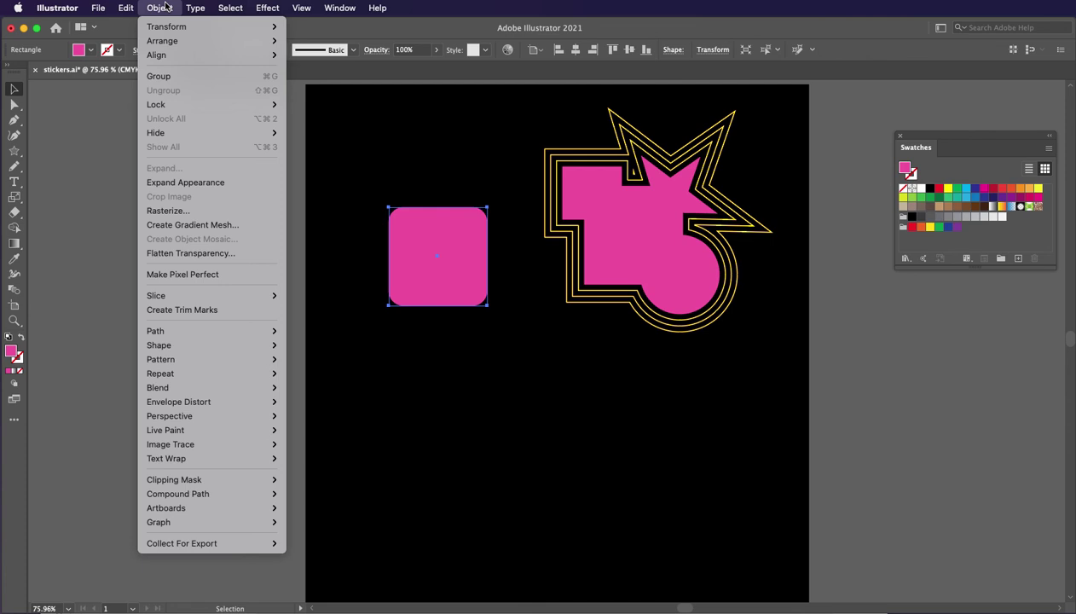
pyautogui.moveTo(204, 333)
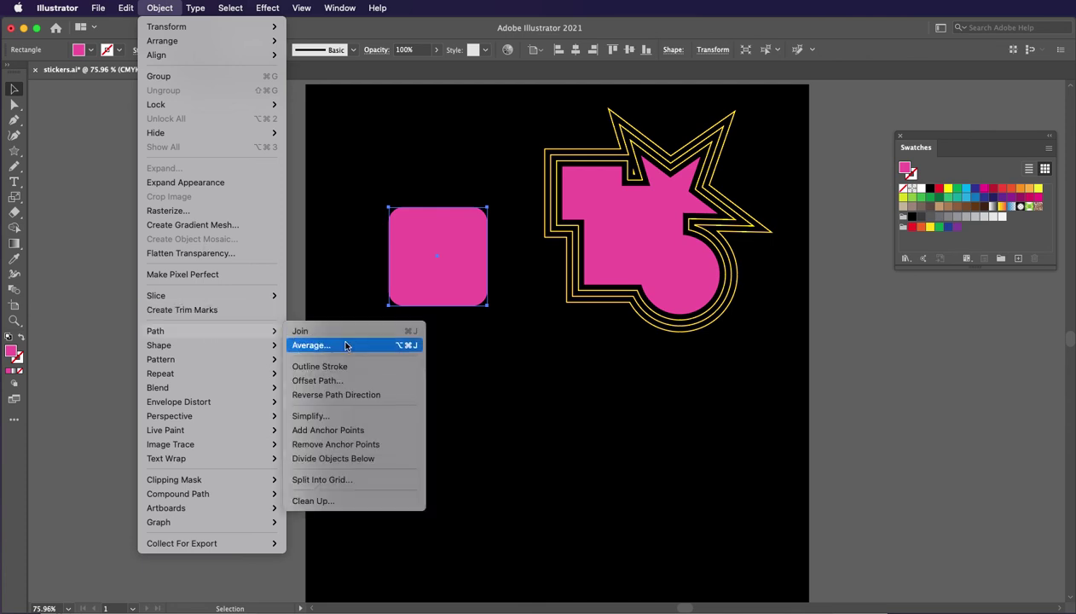
pyautogui.click(349, 380)
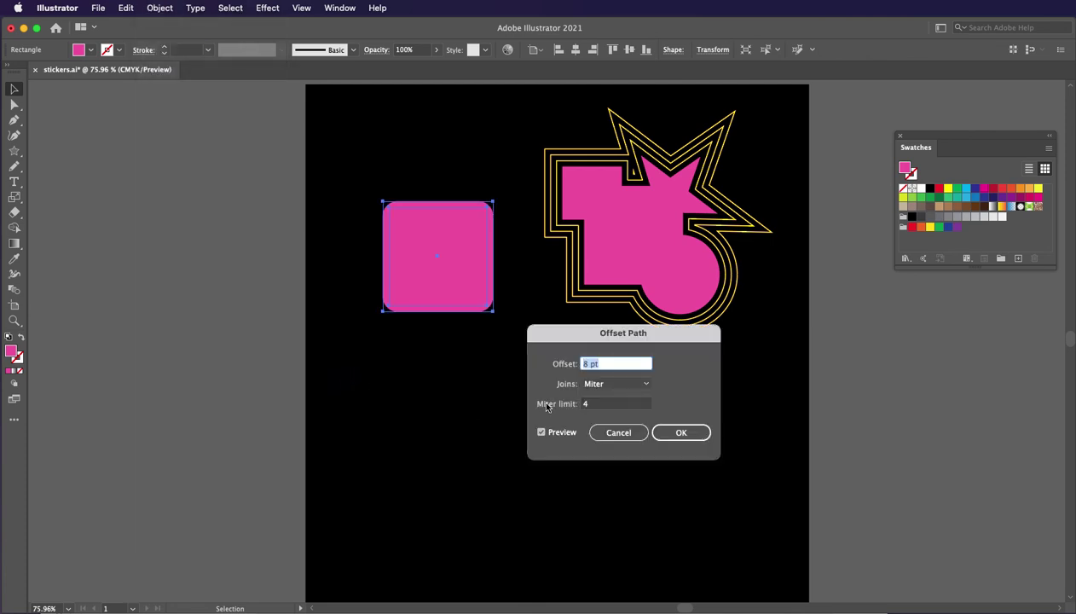
pyautogui.press('Up')
pyautogui.press('Up')
pyautogui.press('Up')
pyautogui.press('Up')
pyautogui.press('Up')
pyautogui.press('Up')
pyautogui.press('Up')
pyautogui.press('Up')
pyautogui.press('Up')
pyautogui.press('Up')
pyautogui.press('Up')
pyautogui.press('Up')
pyautogui.press('Up')
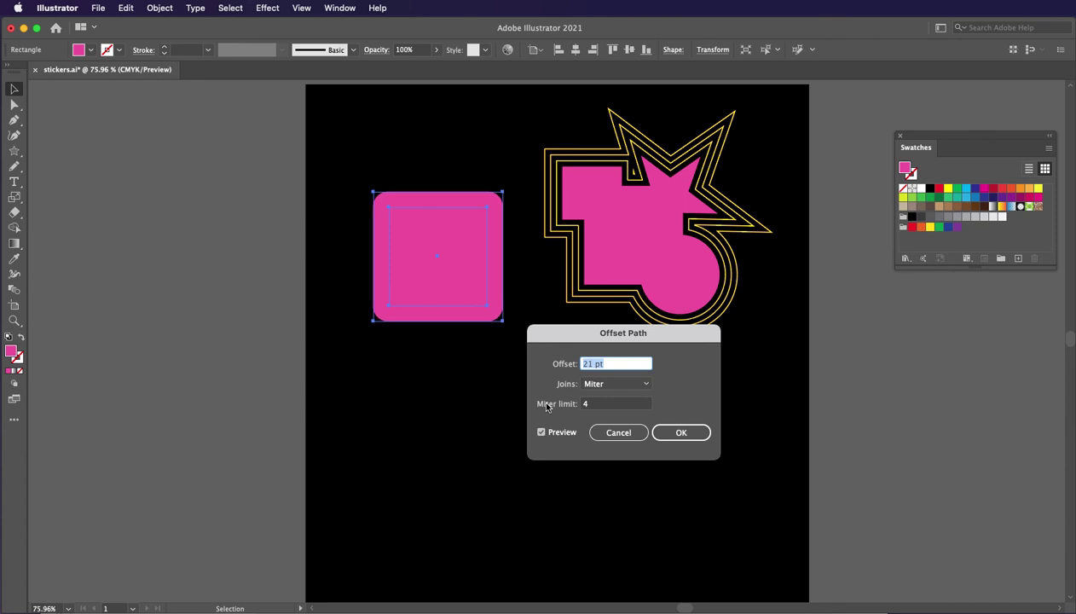
pyautogui.press('Up')
pyautogui.press('Up')
pyautogui.press('Up')
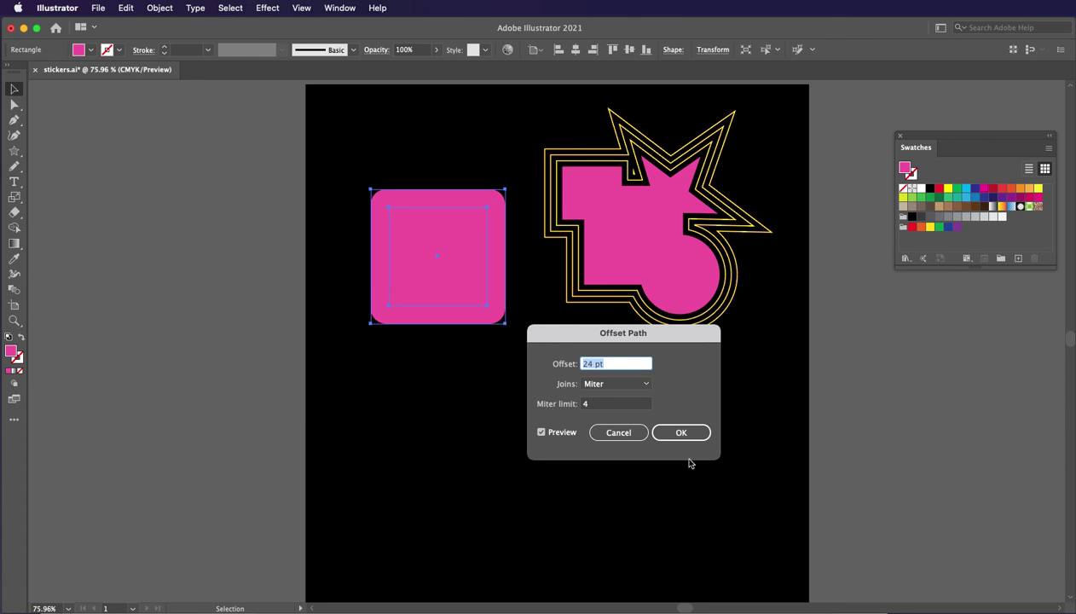
pyautogui.click(681, 434)
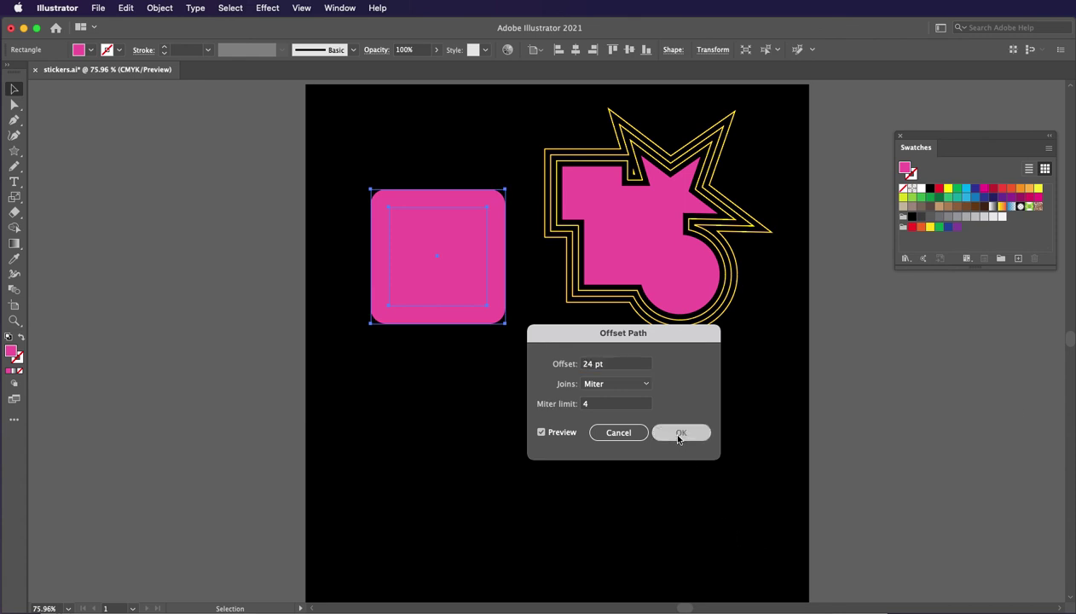
# Step: Fill the larger offset square behind the pink one with orange-red instead of trying dark blue, and deselect it
pyautogui.click(974, 188)
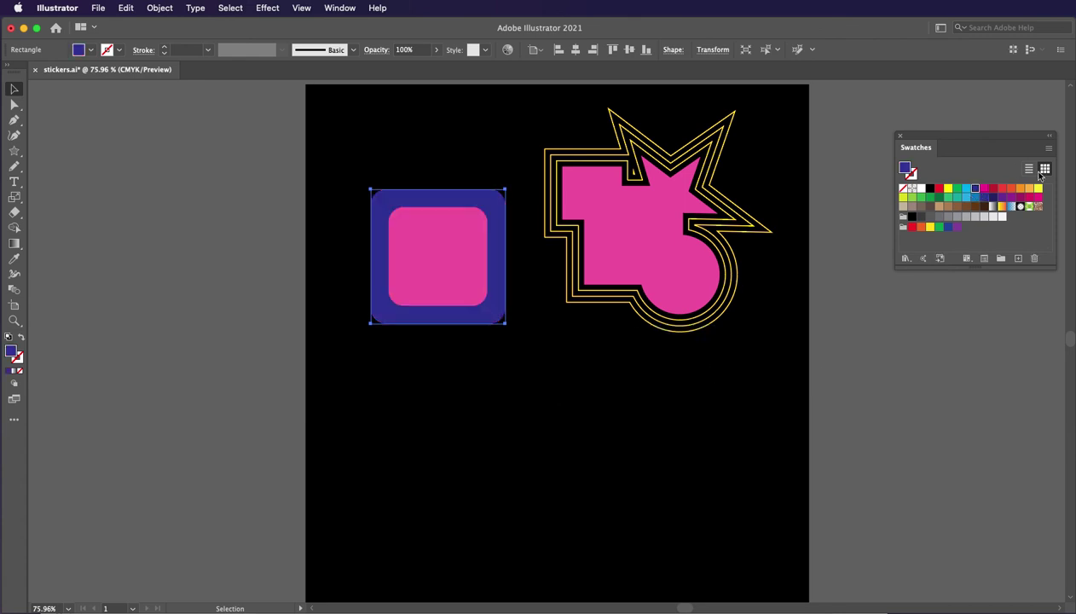
pyautogui.click(1009, 189)
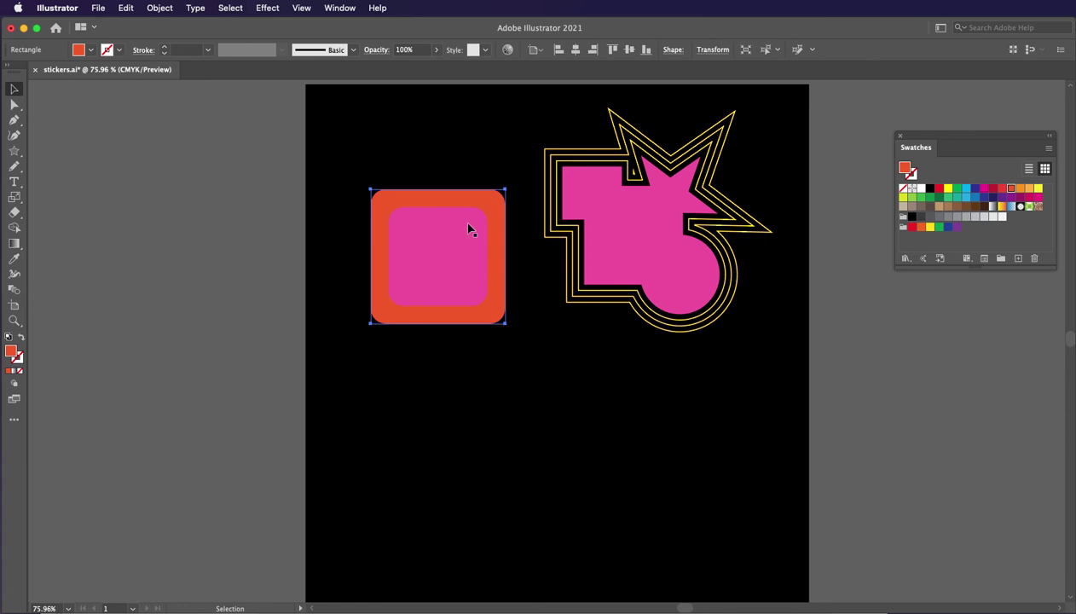
pyautogui.click(467, 177)
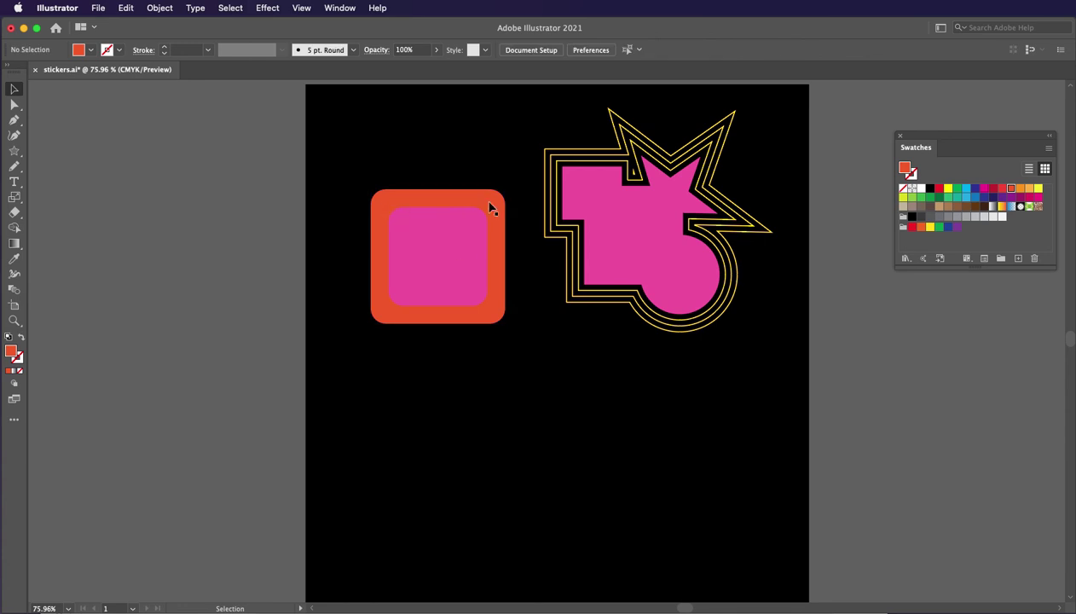